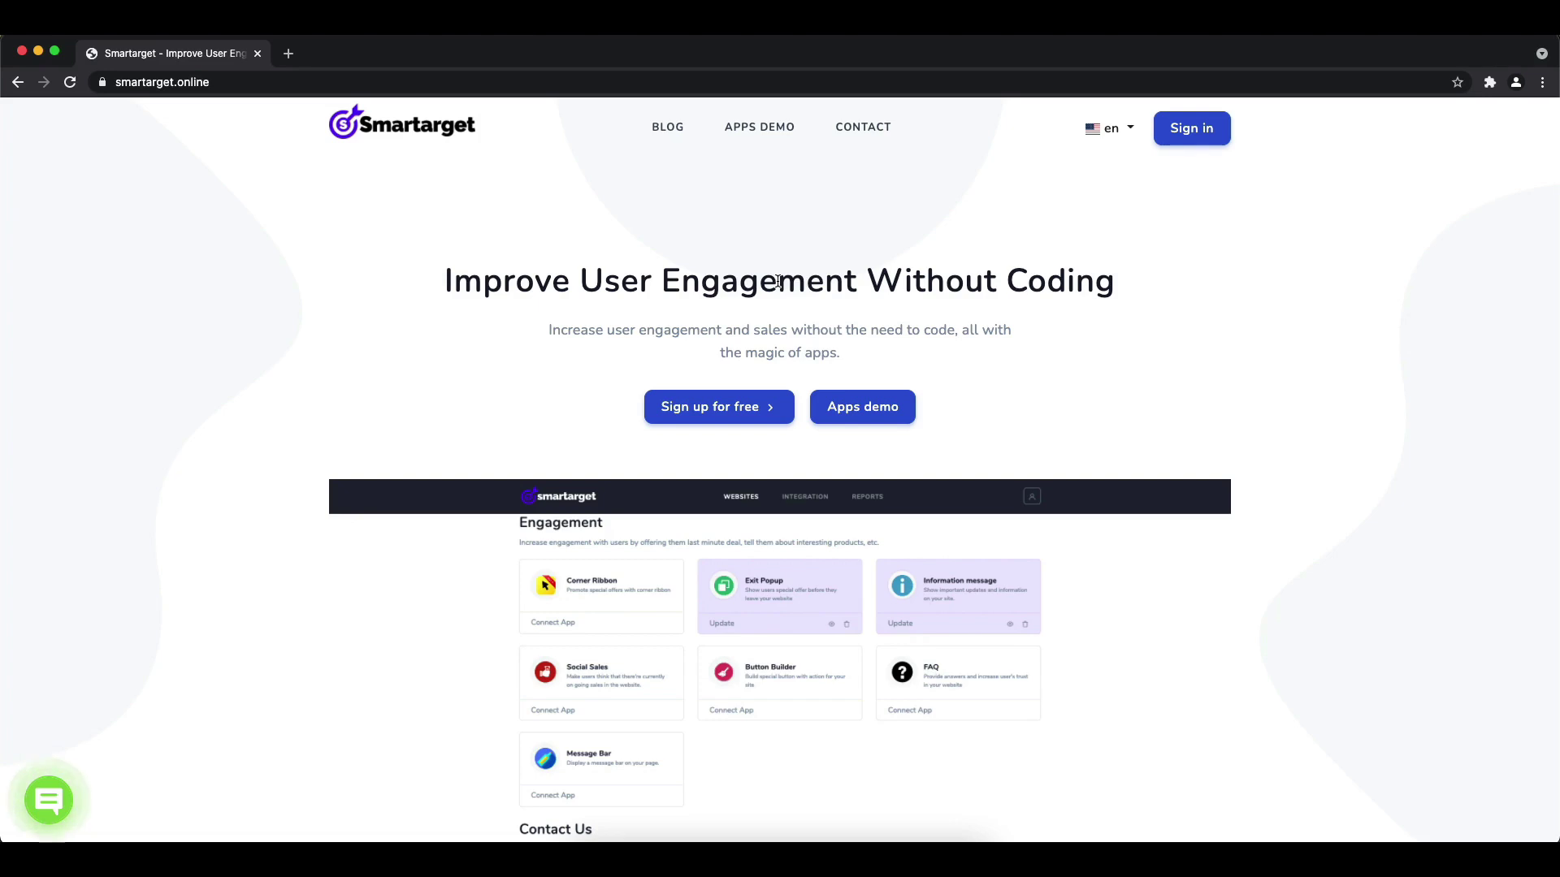
Step: Switch the apps demo to Facebook Contact Us with a messenger id and 'Contact Us' message
left_click(783, 132)
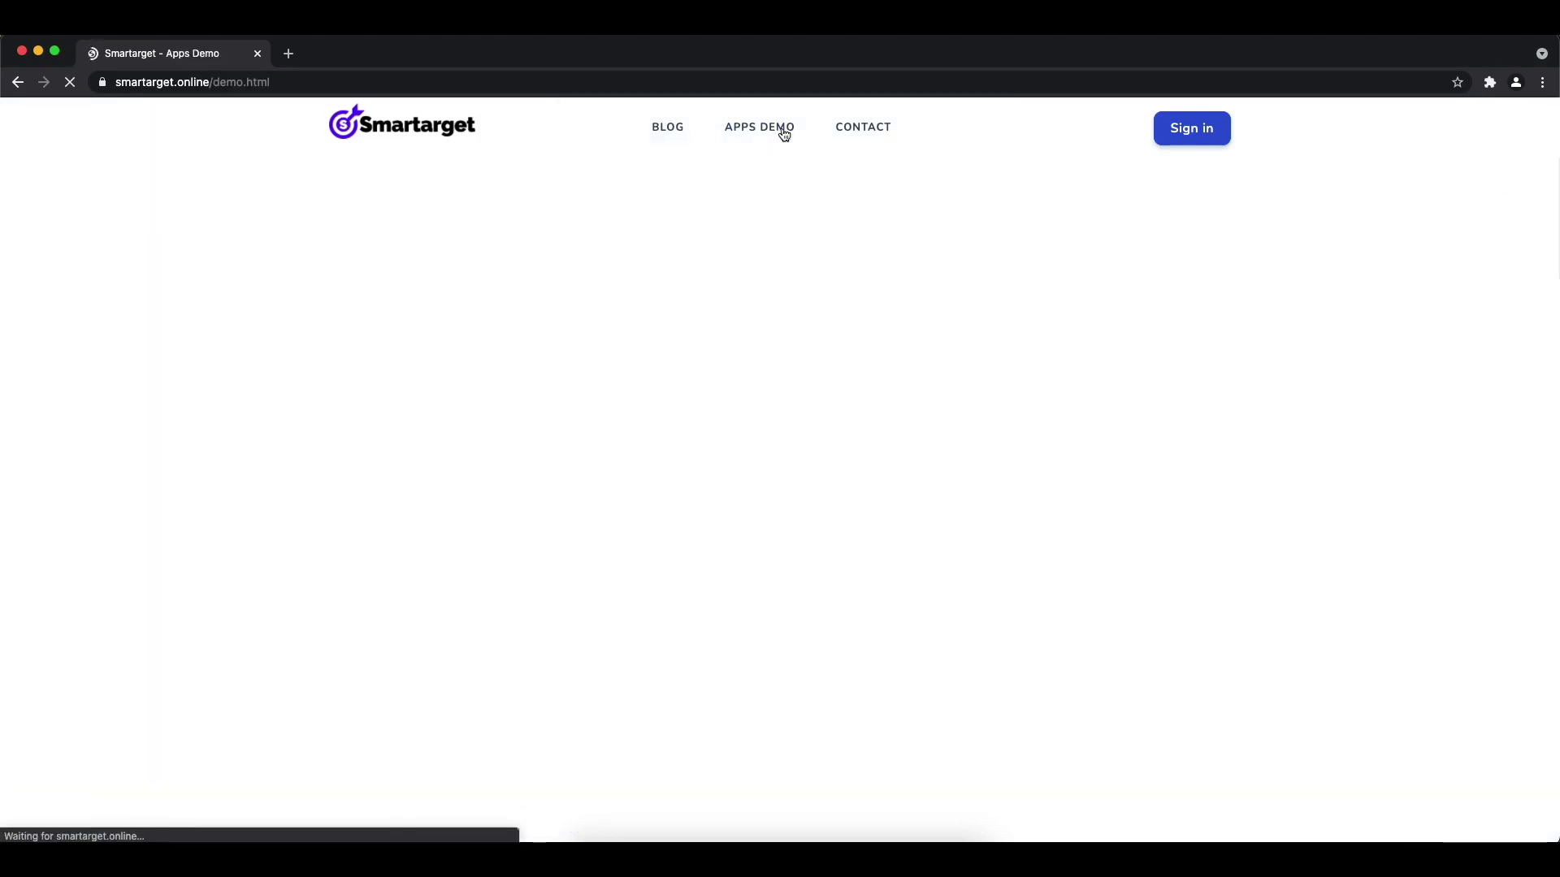
left_click(226, 611)
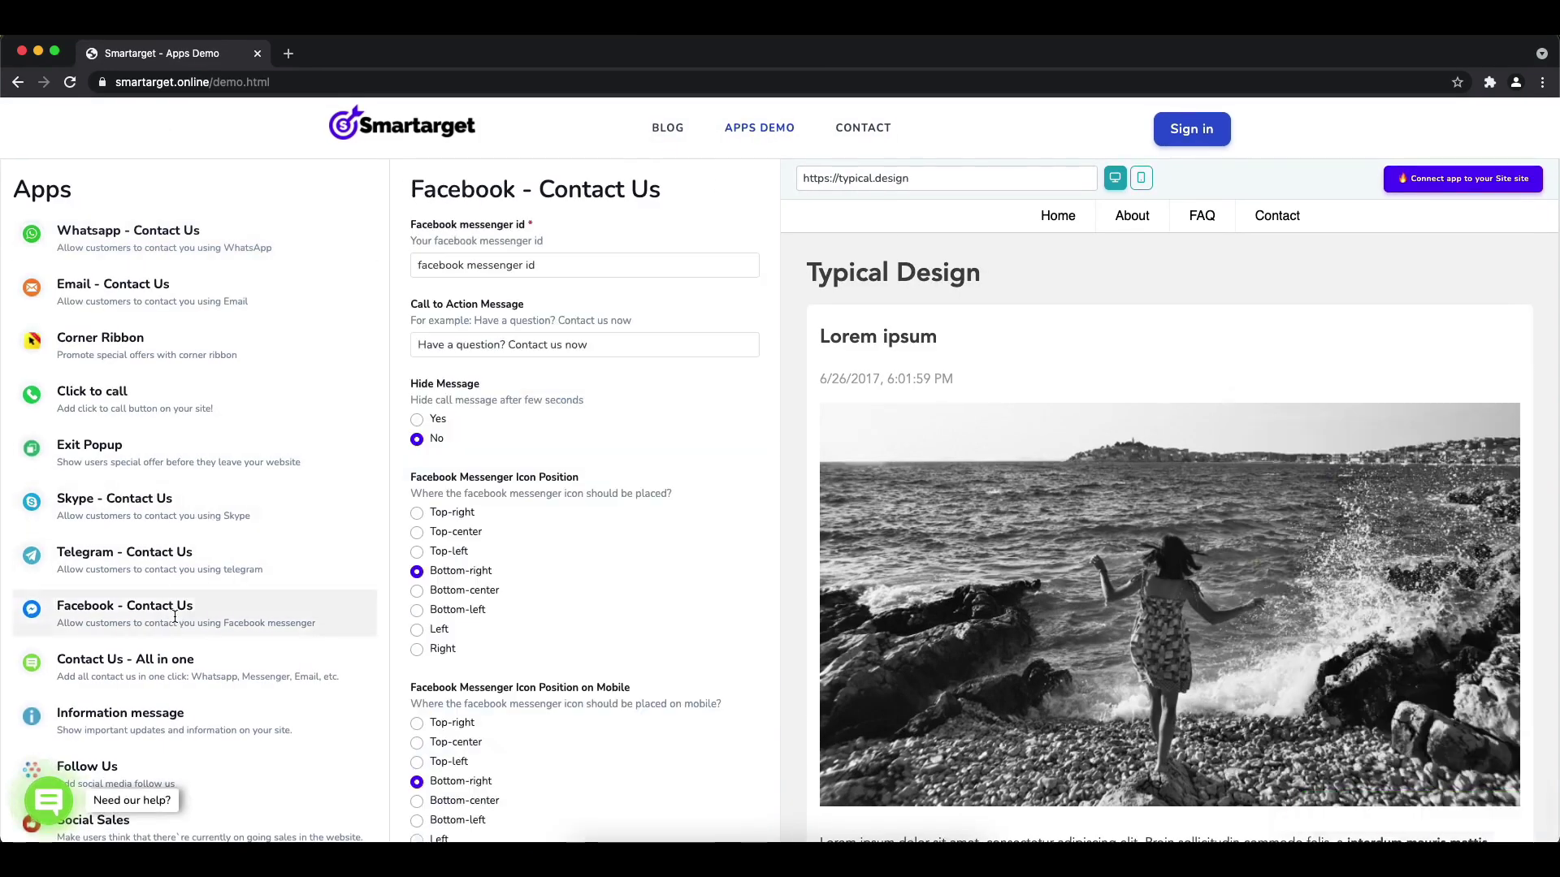
triple_click(567, 267)
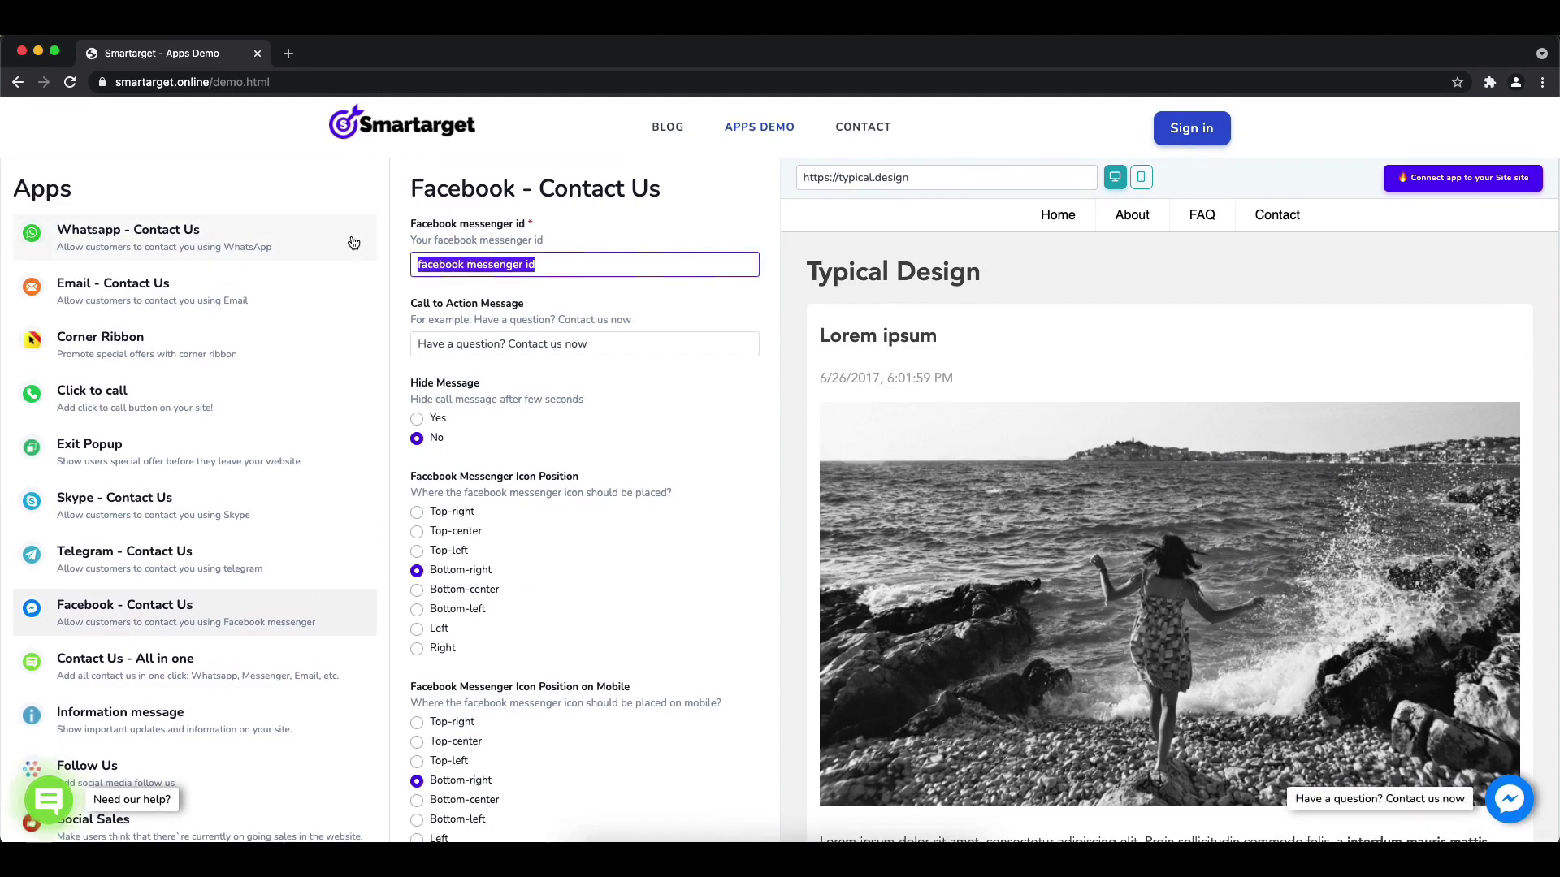
type("b")
left_click(446, 303)
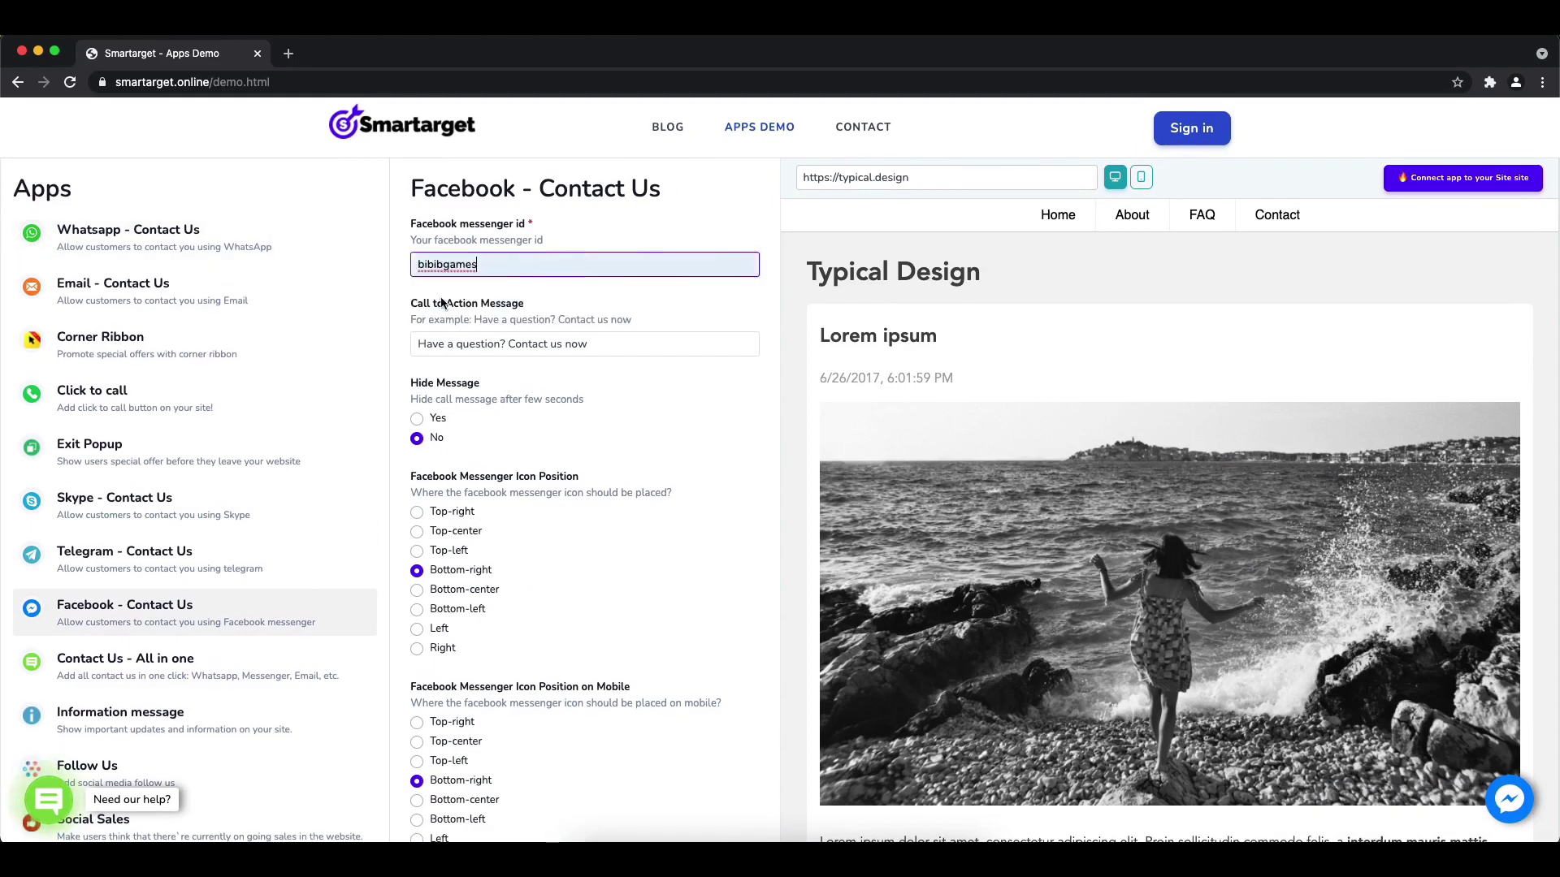
triple_click(629, 343)
type("Co")
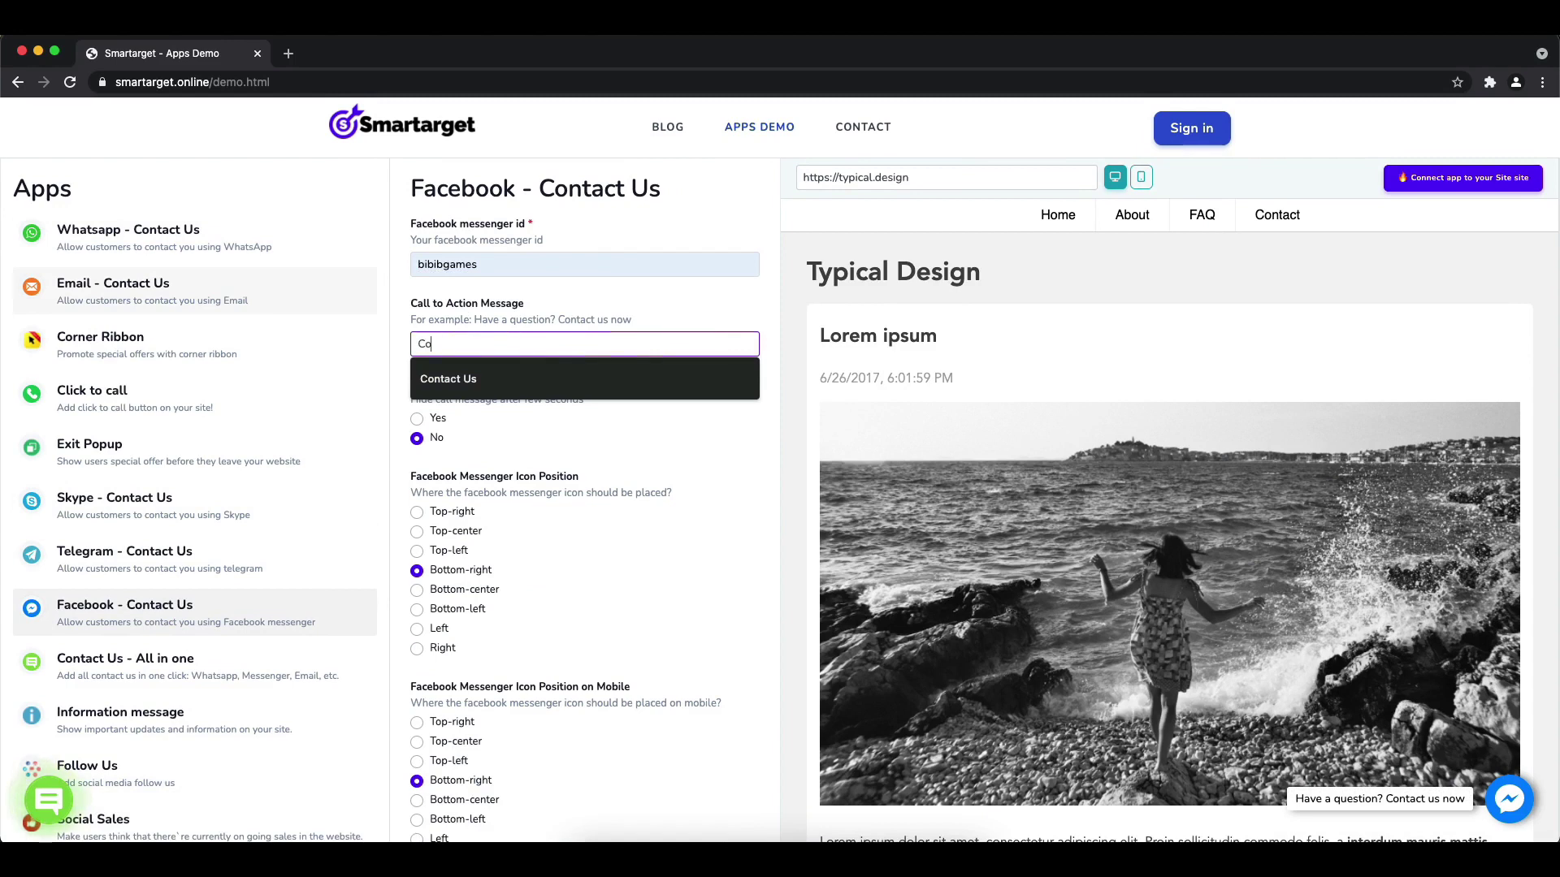
left_click(434, 377)
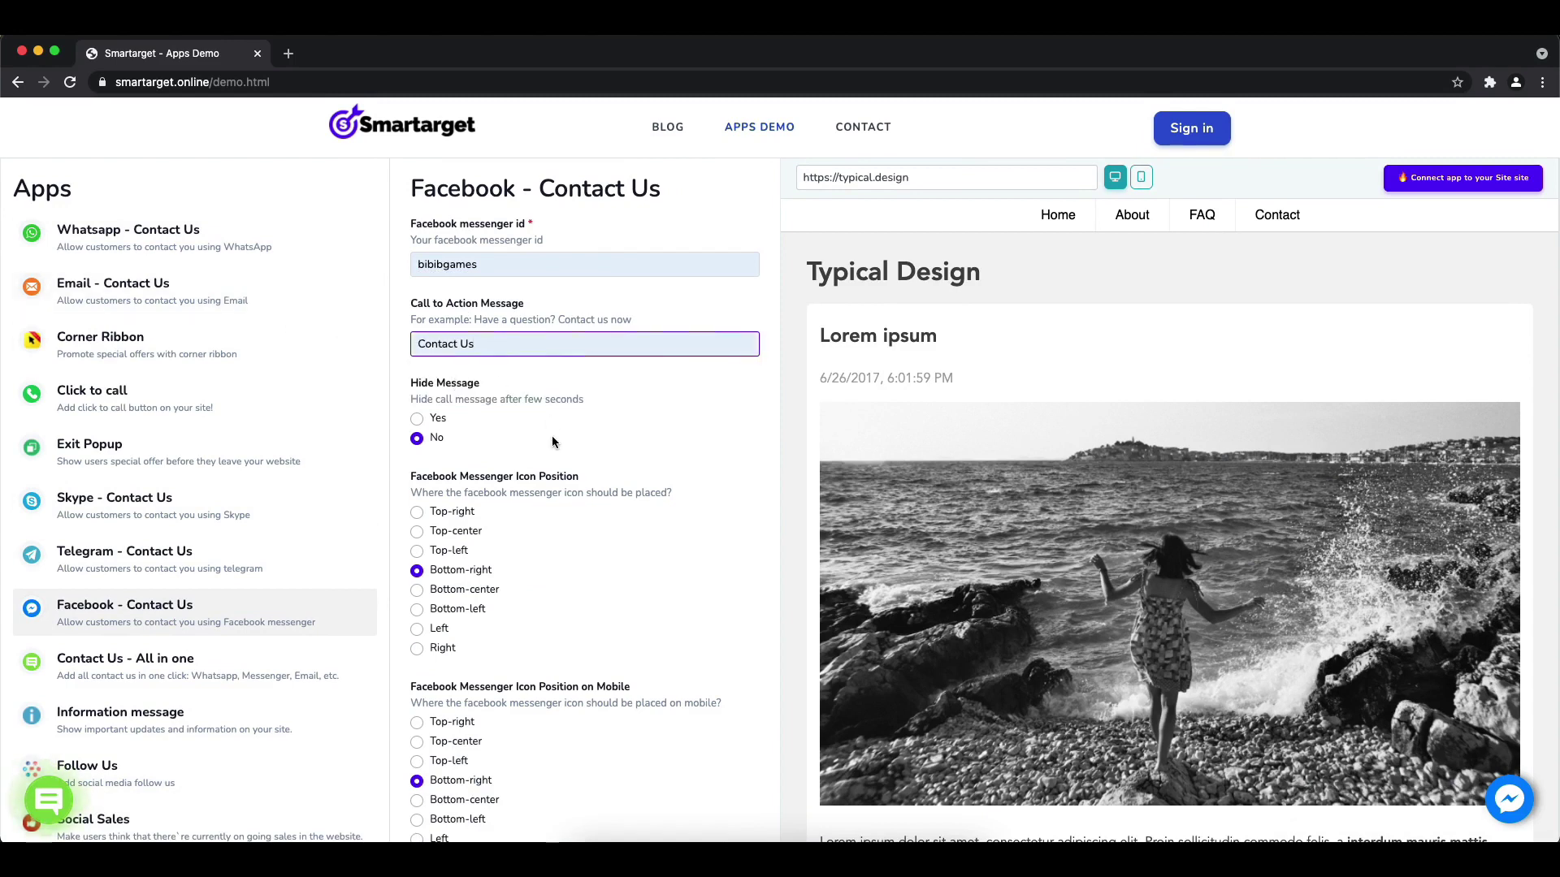
Step: Place the icon bottom-left on desktop and top-left on mobile, with waves animation
left_click(440, 517)
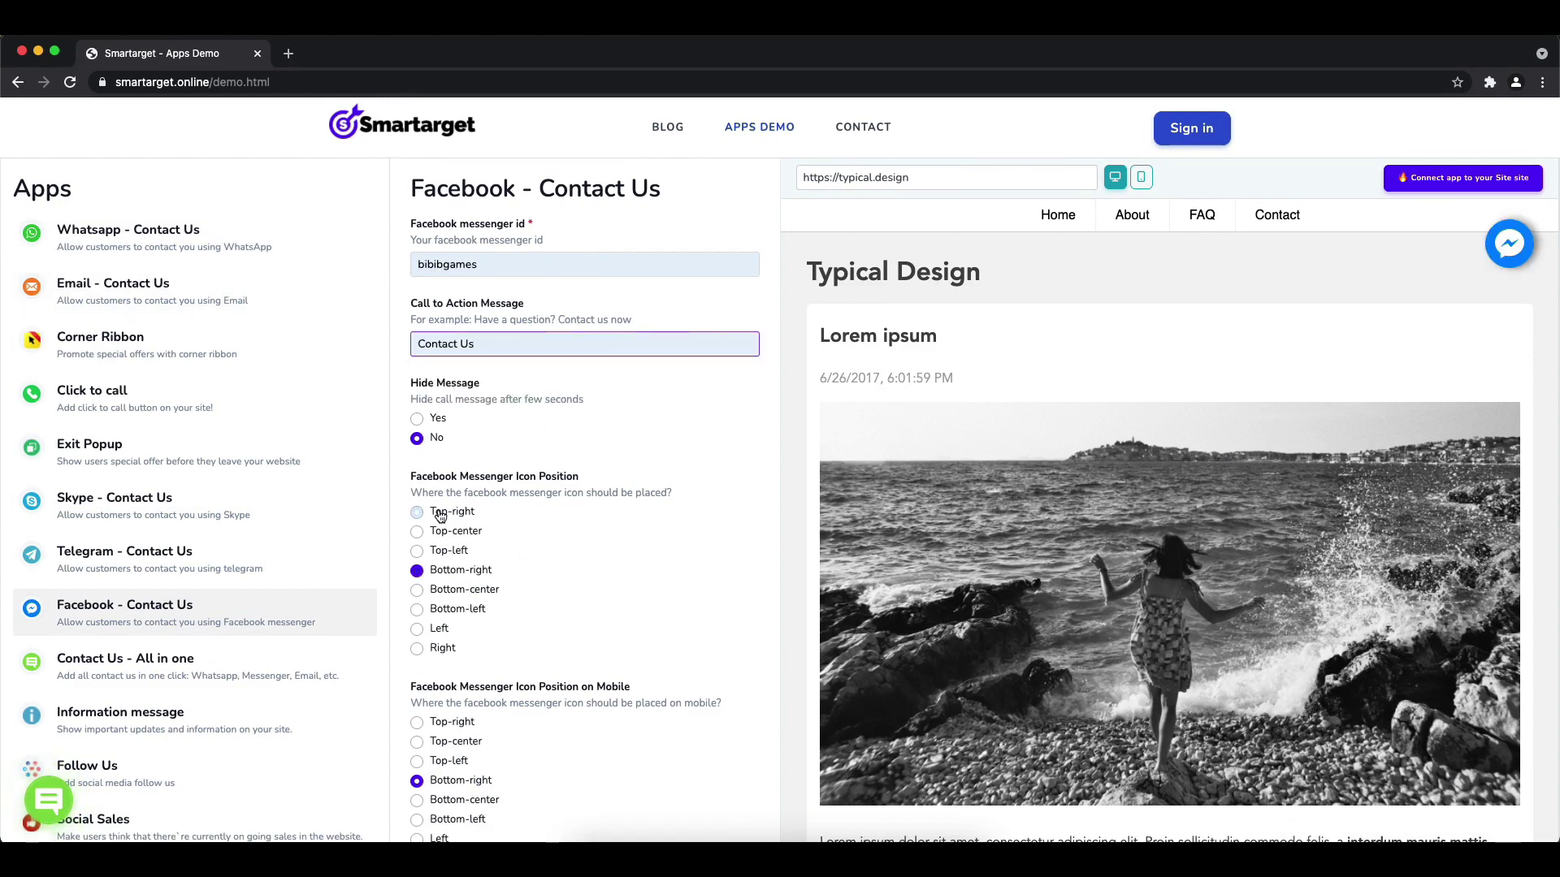
left_click(455, 612)
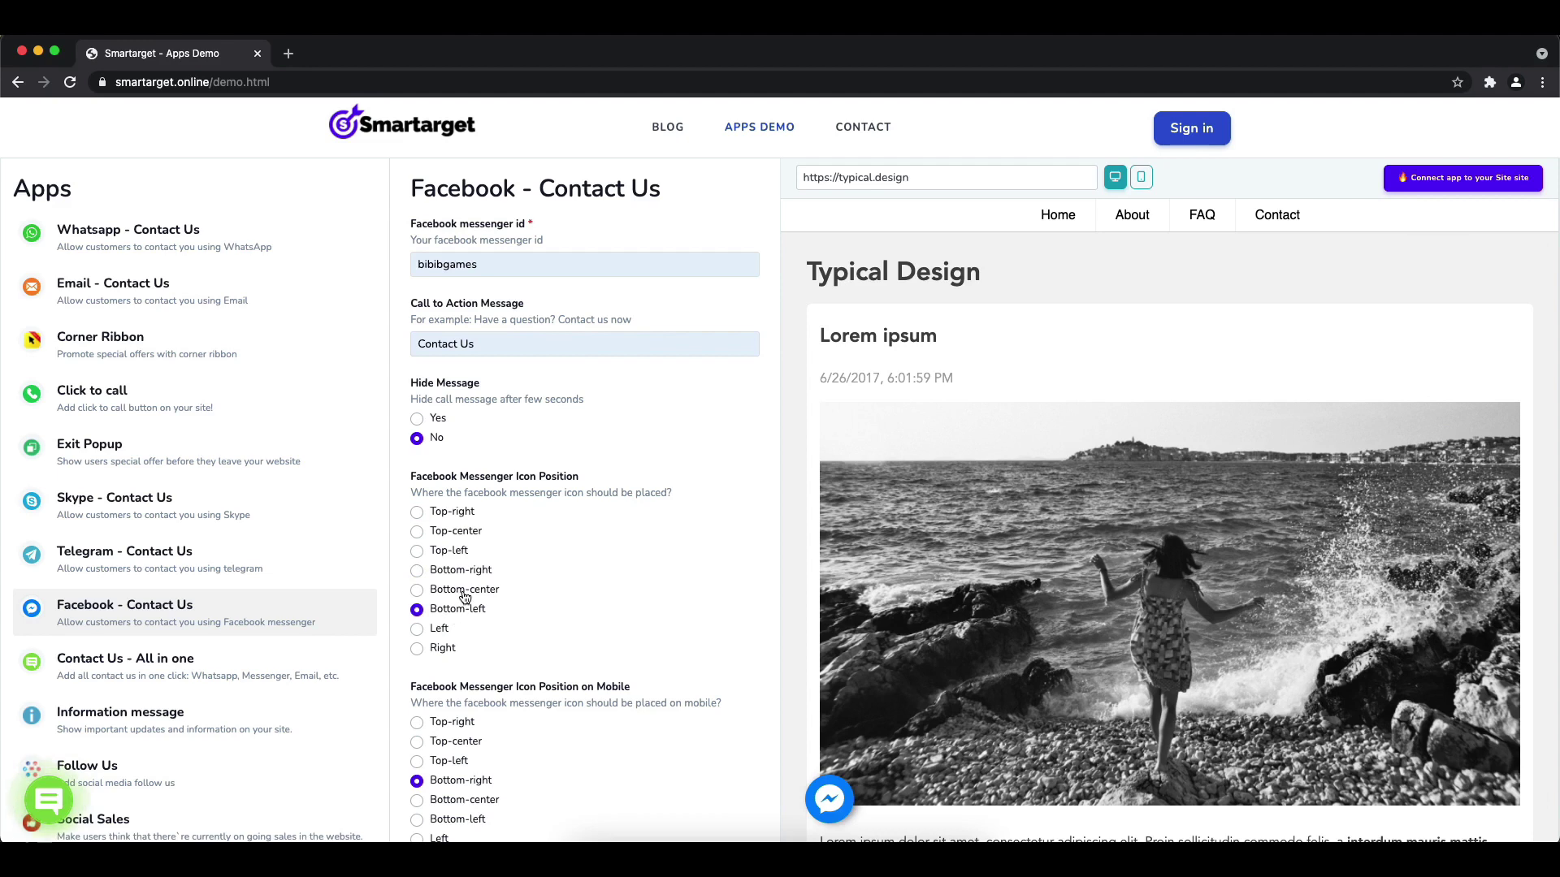
left_click(460, 760)
scroll(473, 728, "down", 3)
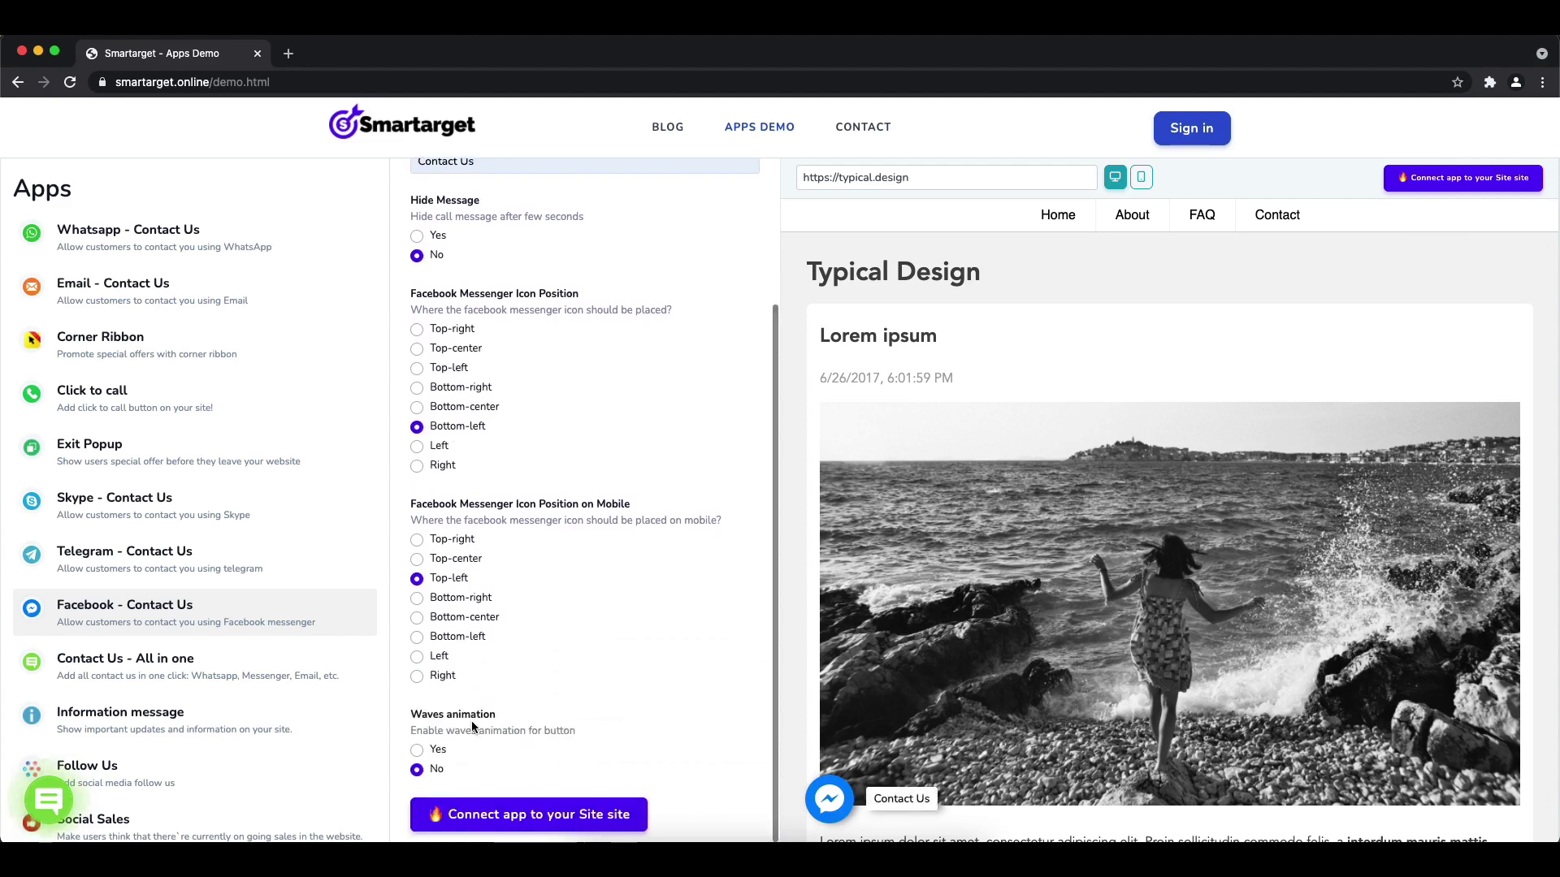
left_click(438, 754)
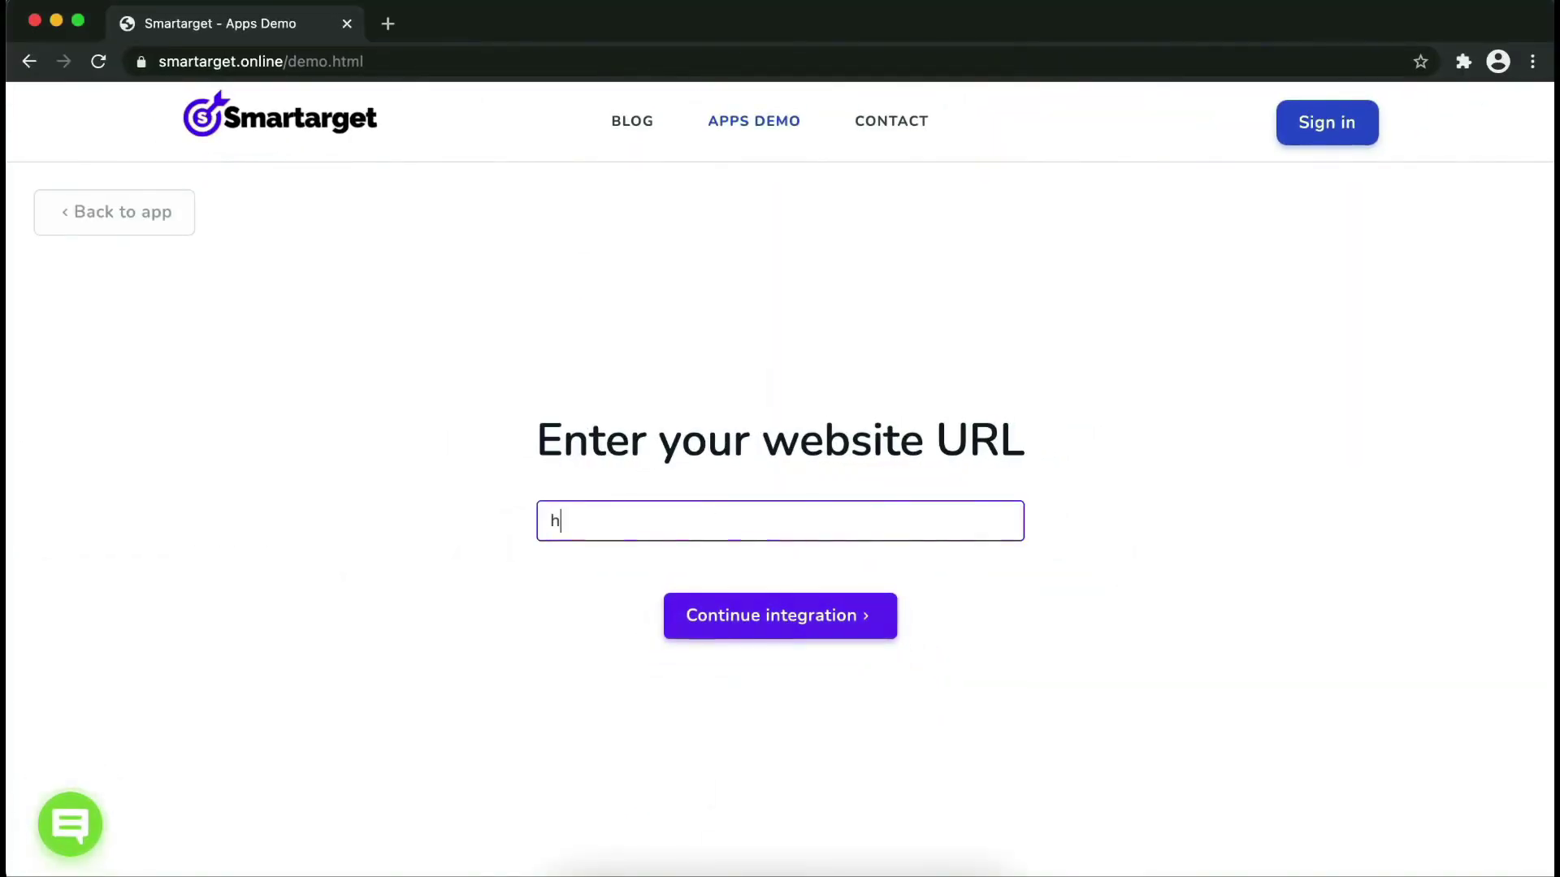
type("ttps://exa")
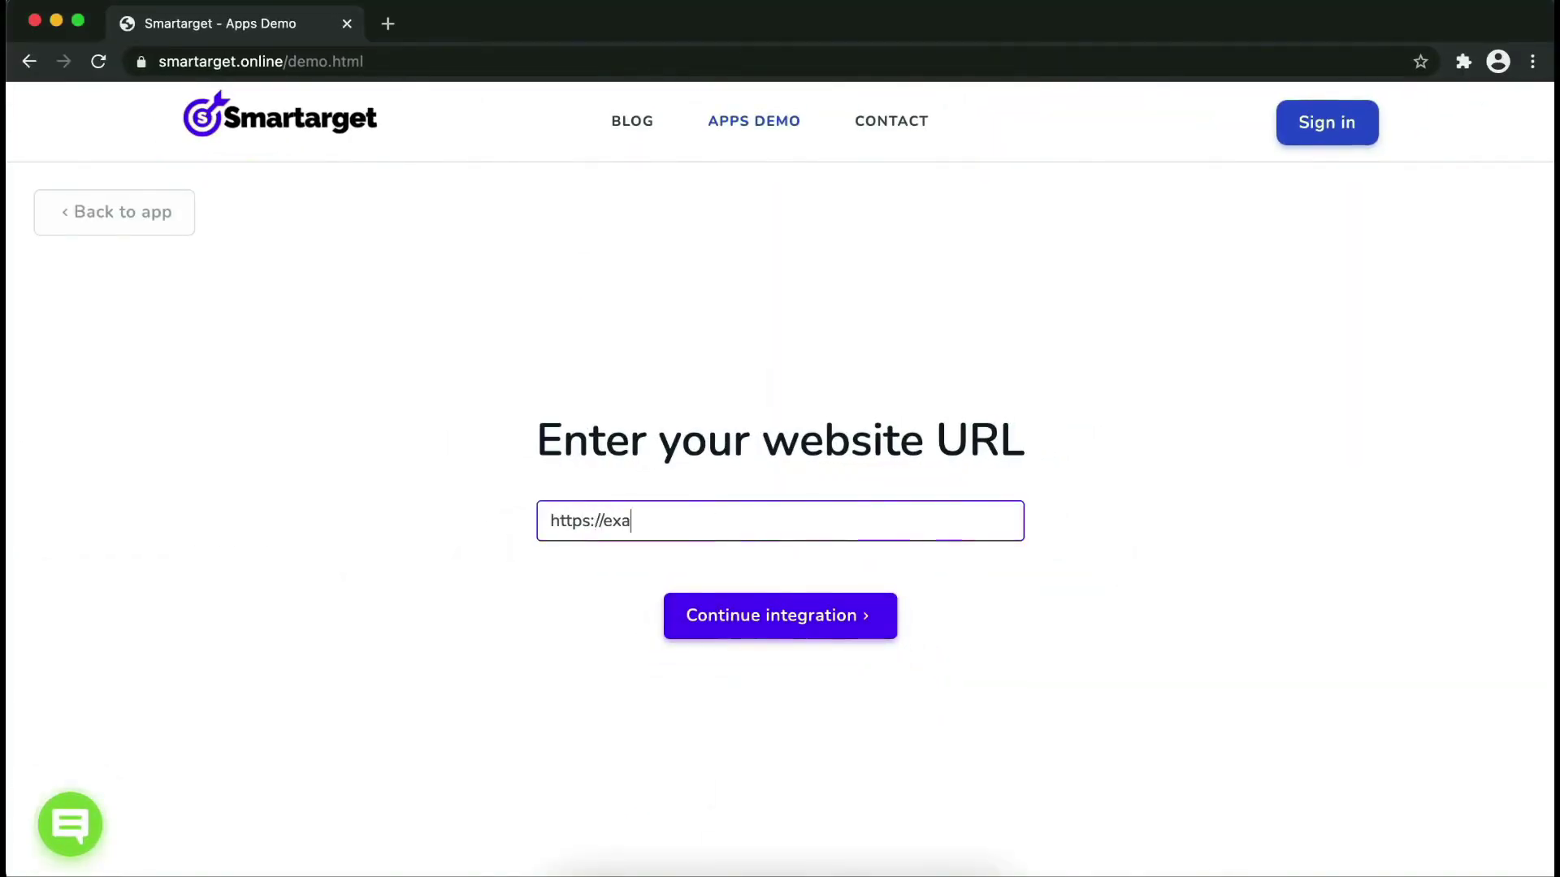
type("mple.com")
Step: Submit the website URL and fill in first name, last name, email and password
key("Return")
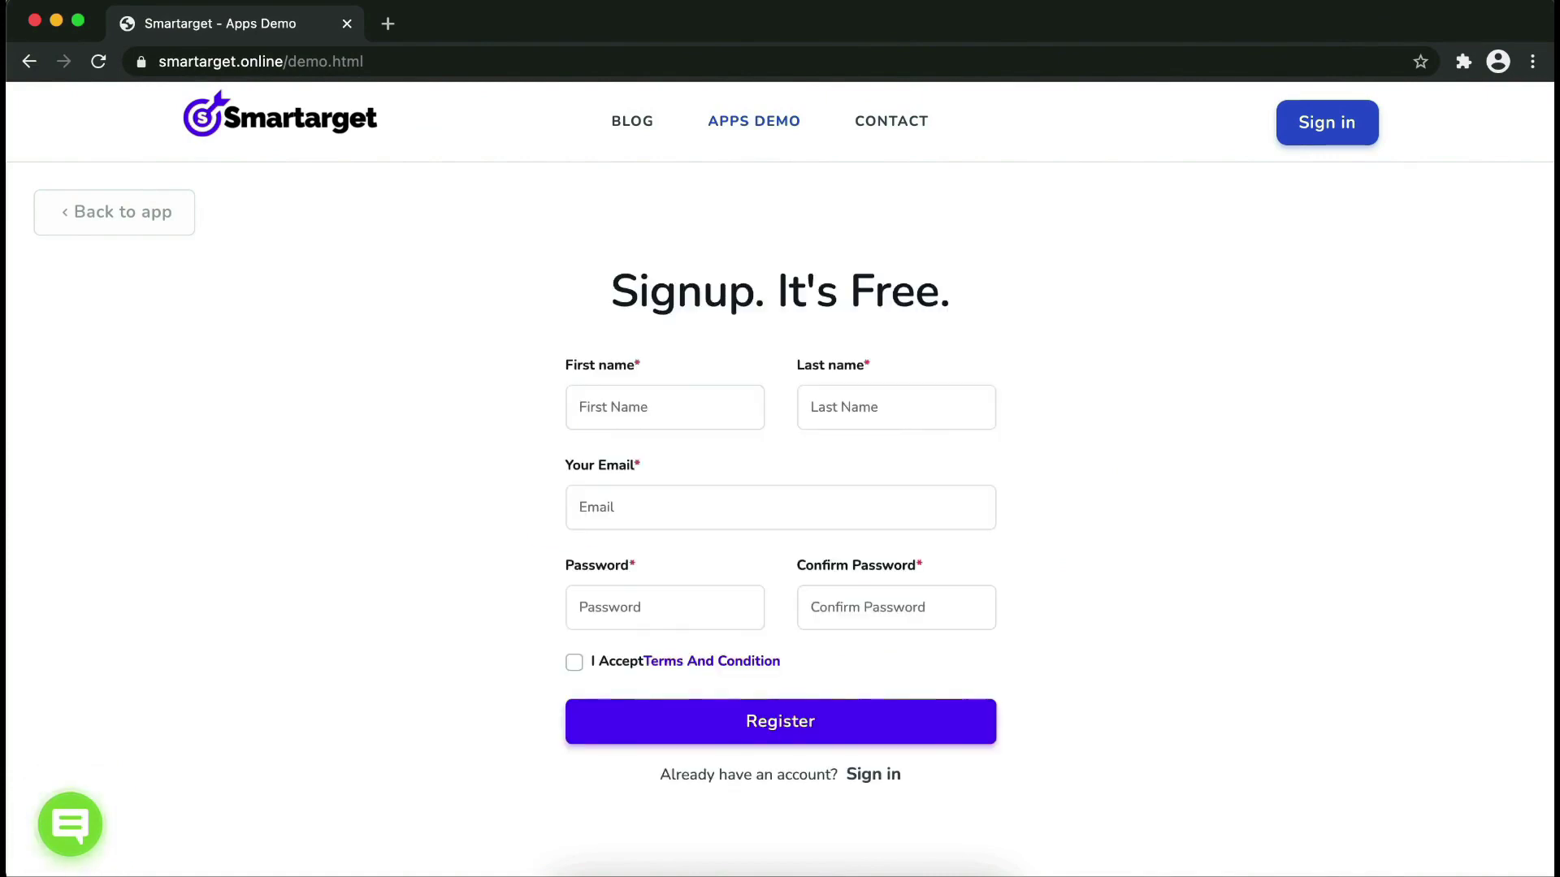
left_click(693, 402)
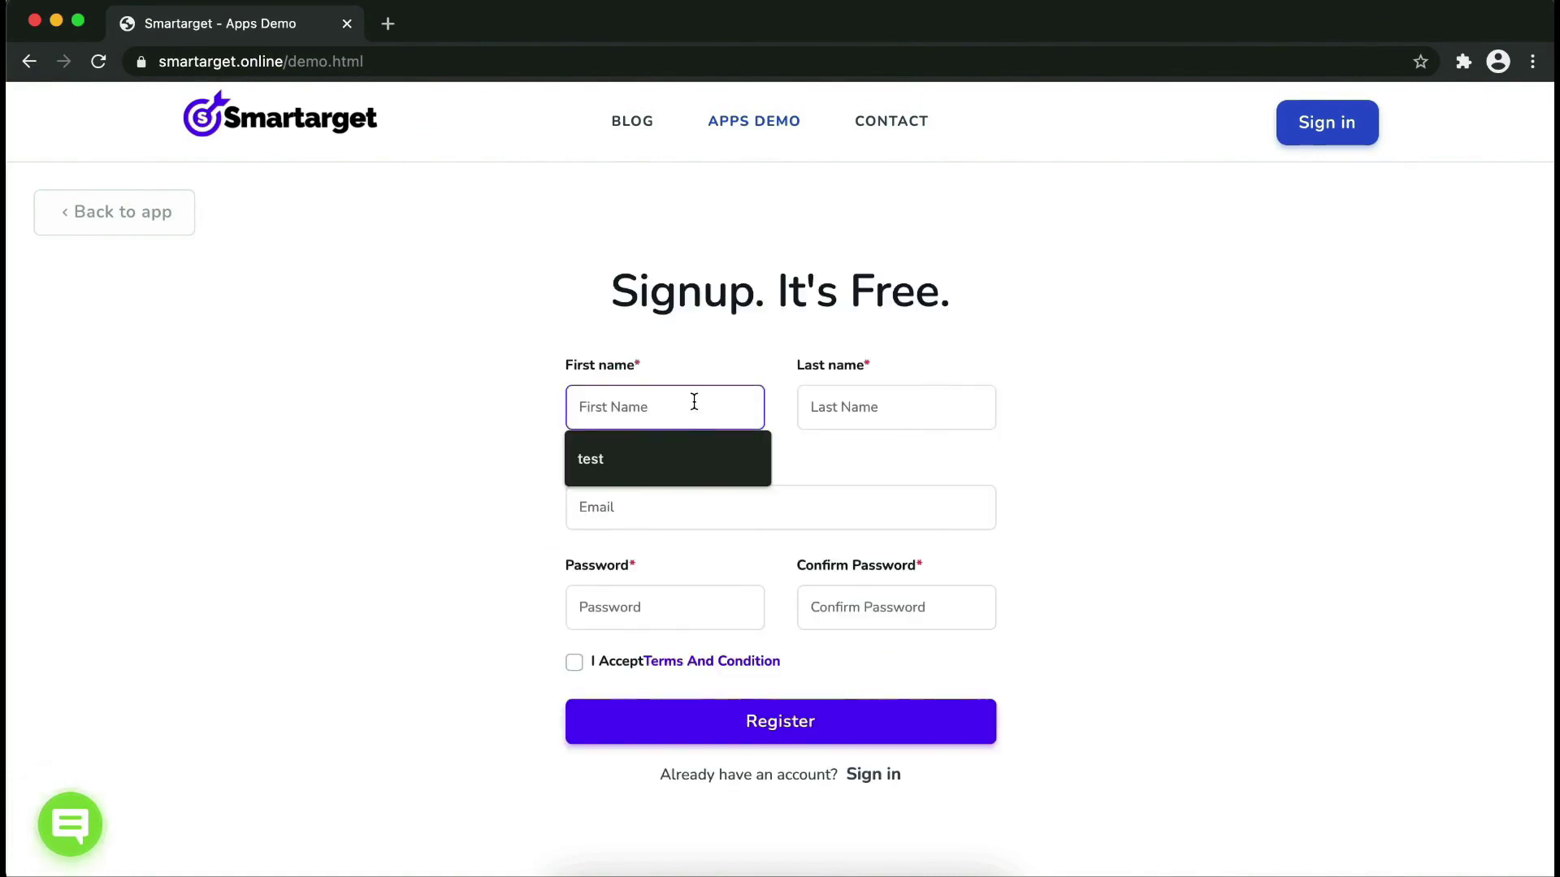
type("John")
key("Tab")
type("Doe")
key("Tab")
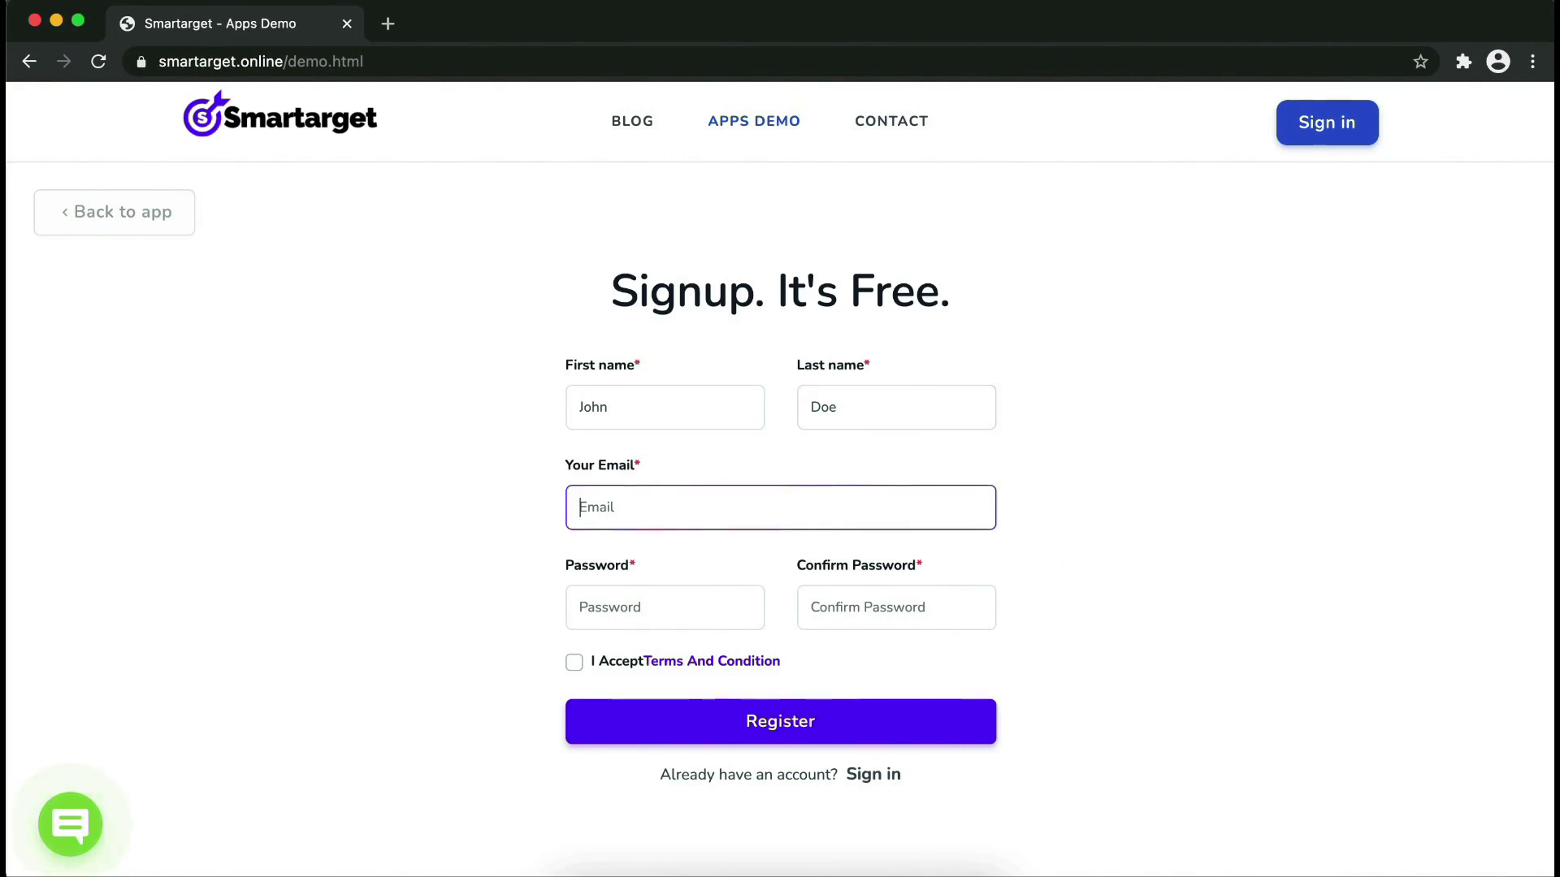
type("jon")
type("n@doe.")
type("com")
key("Tab")
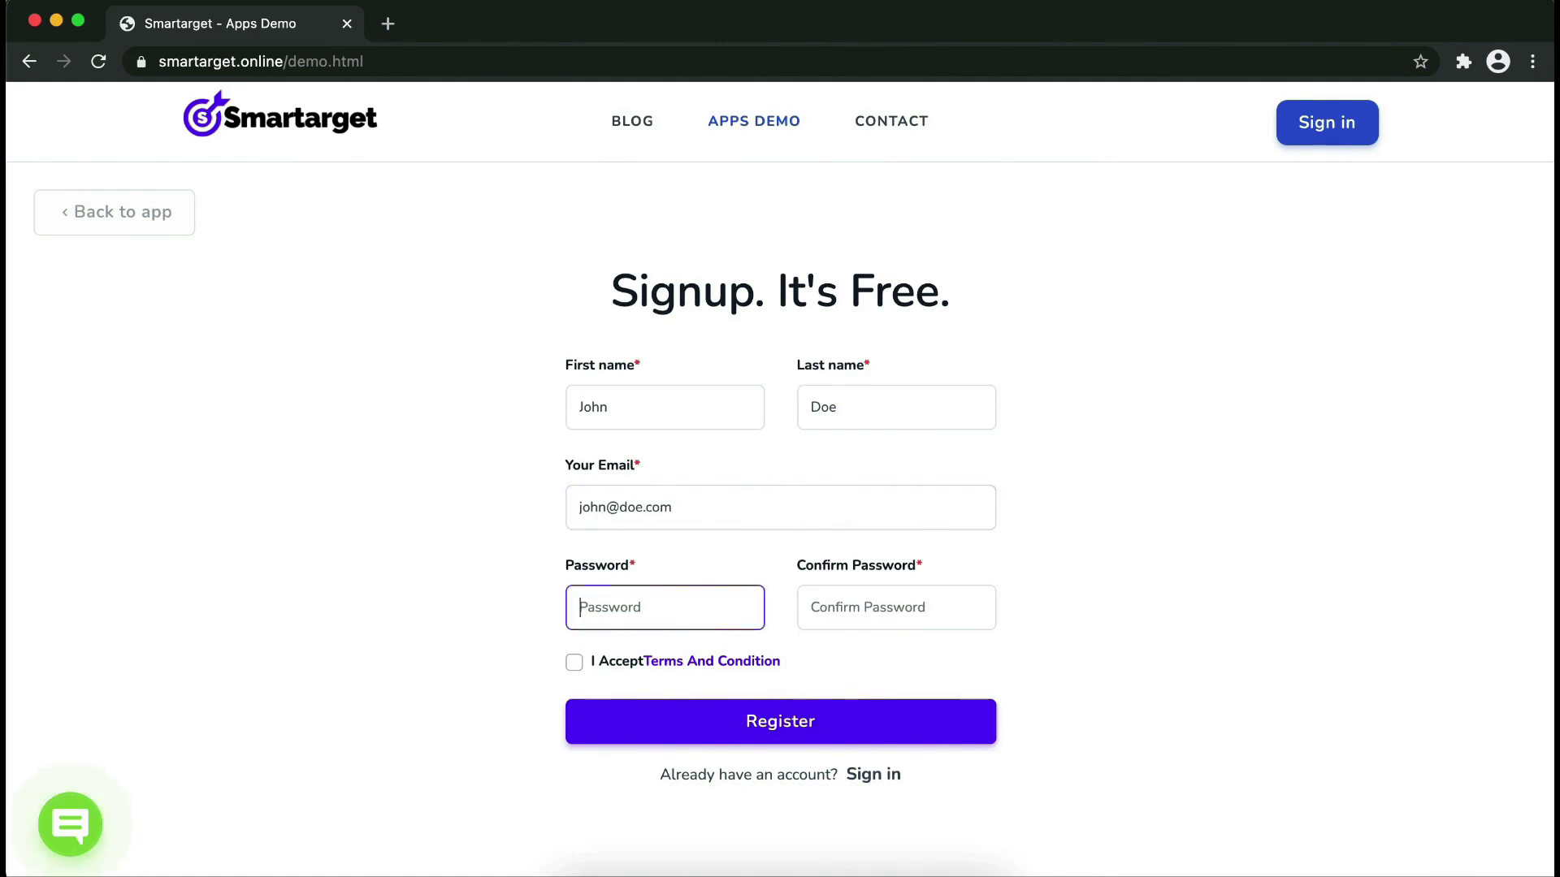
type("•••")
Step: Accept the terms and conditions and register the account
key("Tab")
type("••••••••••")
left_click(574, 662)
left_click(698, 719)
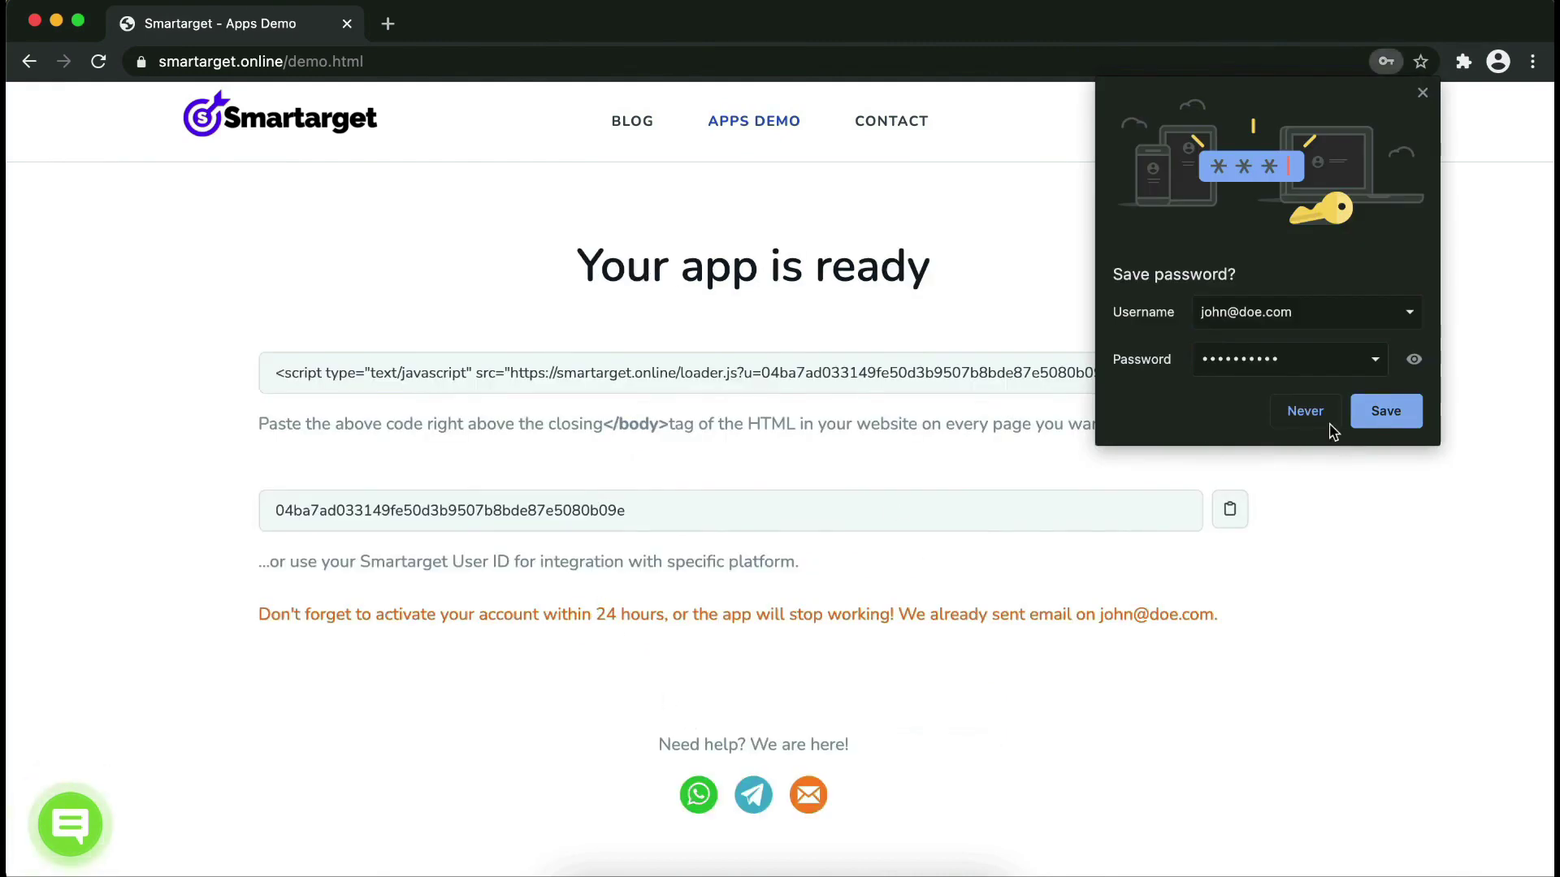
Step: Decline Chrome's save-password prompt, copy the script code, and highlight the closing body tag
left_click(1319, 420)
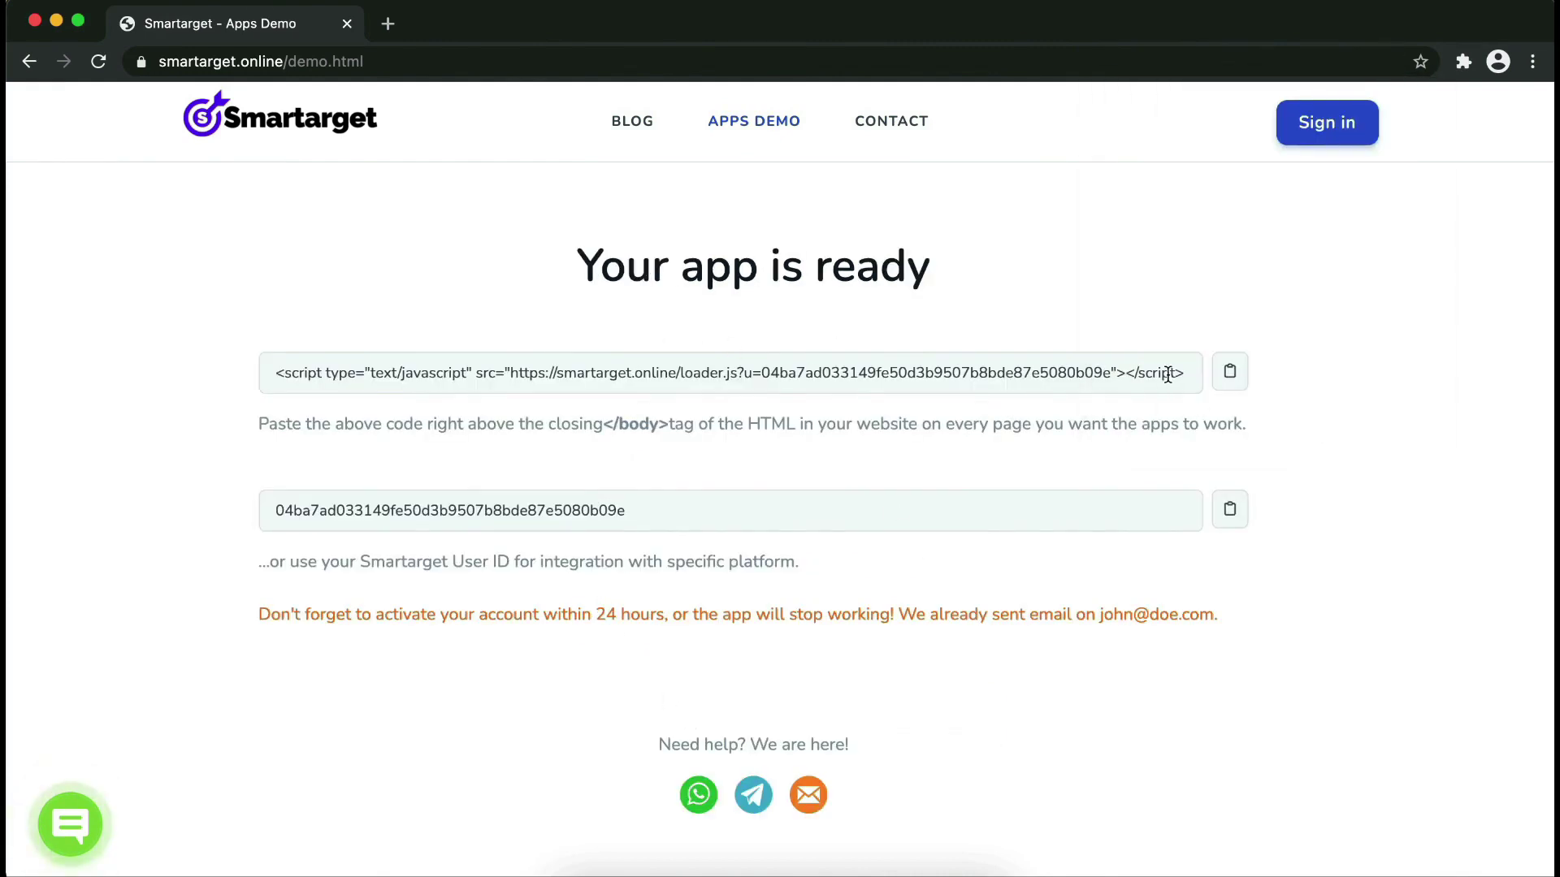
left_click(1233, 376)
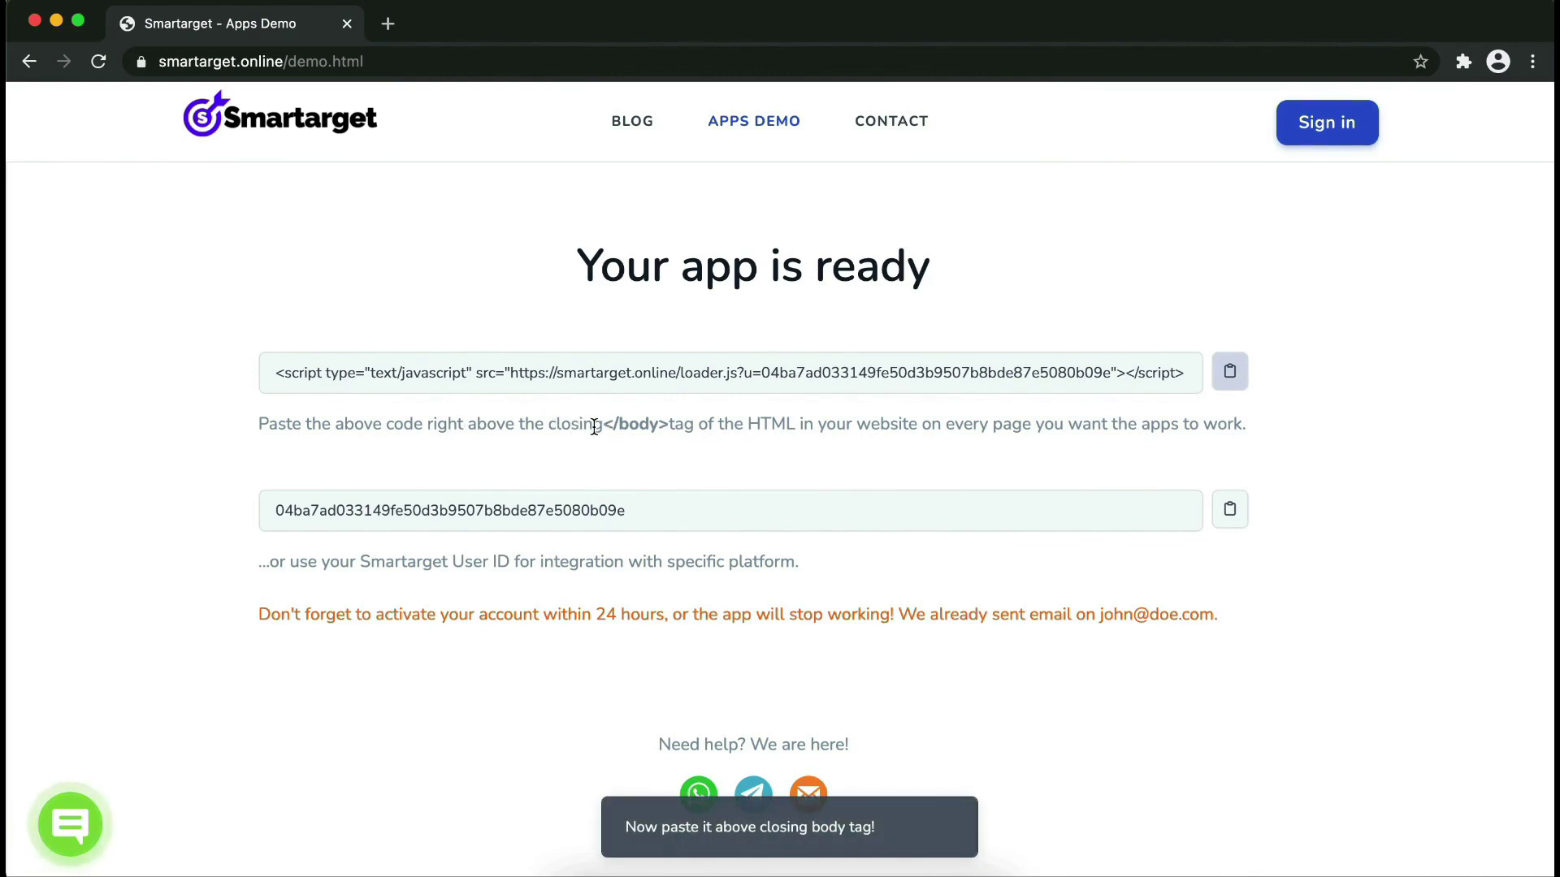
left_click_drag(602, 424, 668, 427)
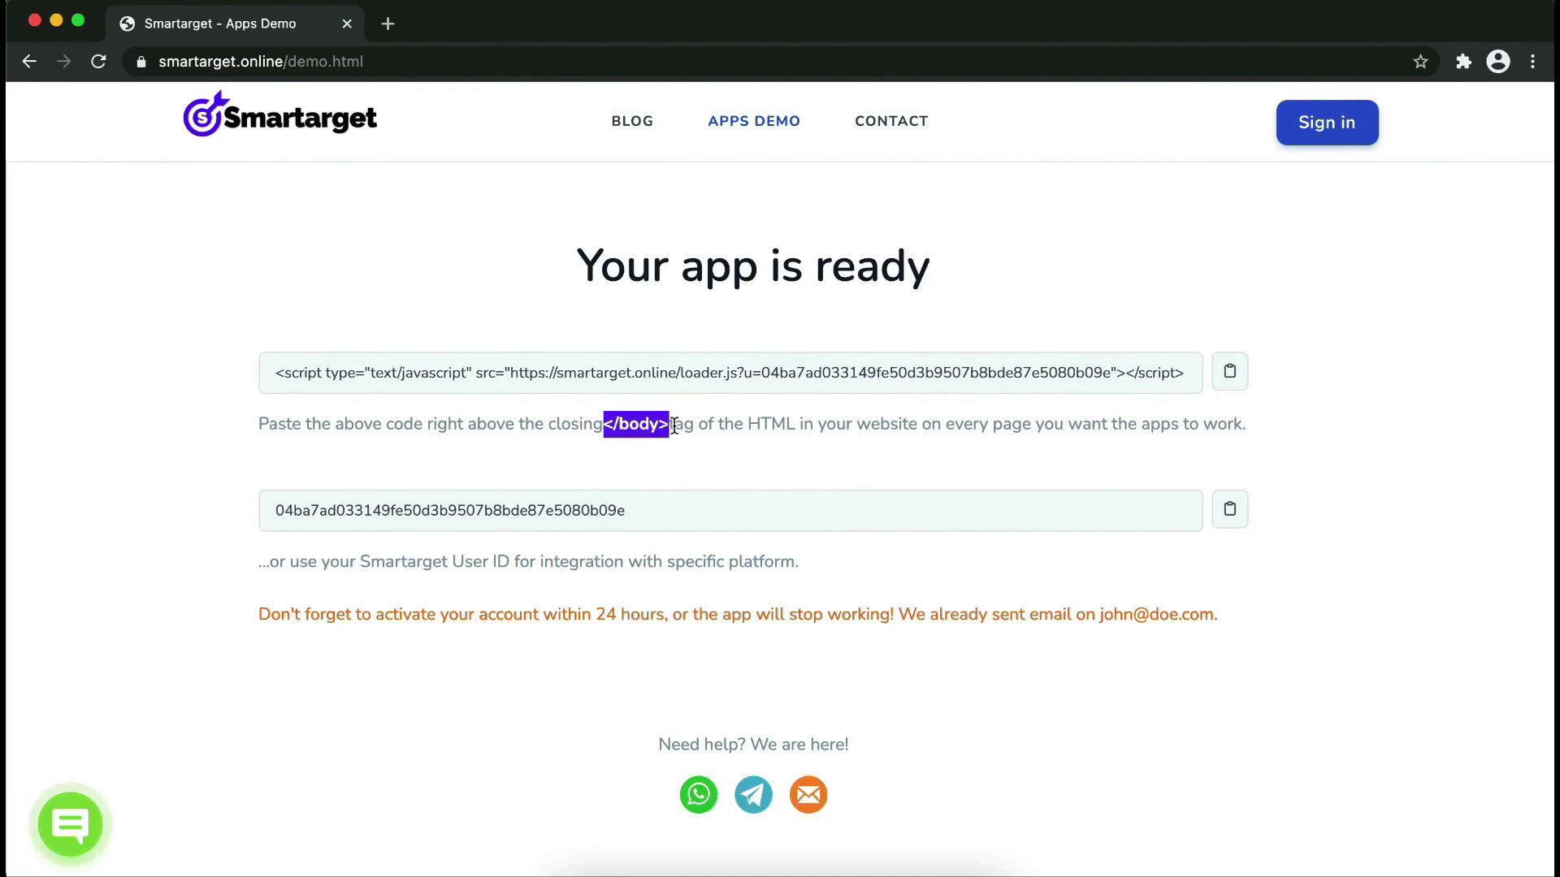